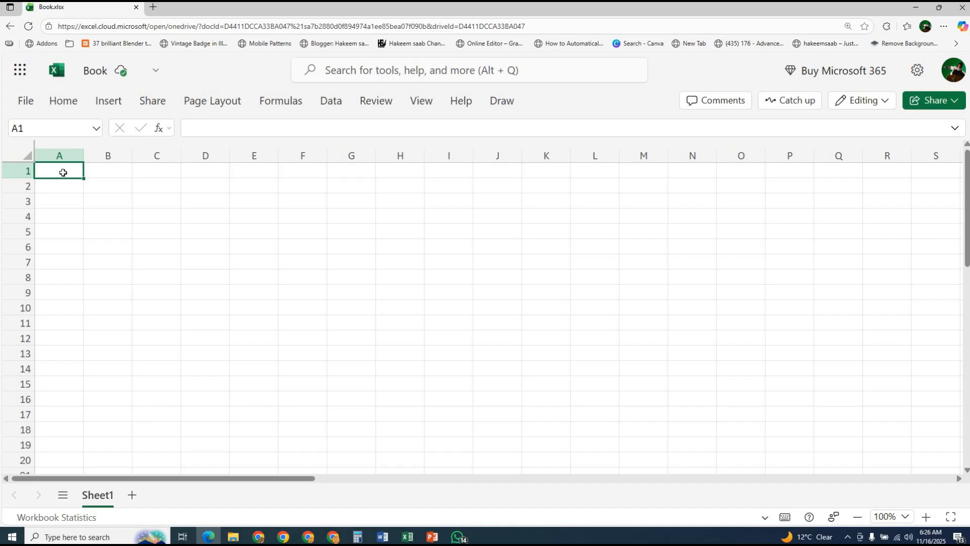
# Step: Enter abc123 in cell A1 and move the selection between A1 and its neighbouring cells
pyautogui.write('abc123')
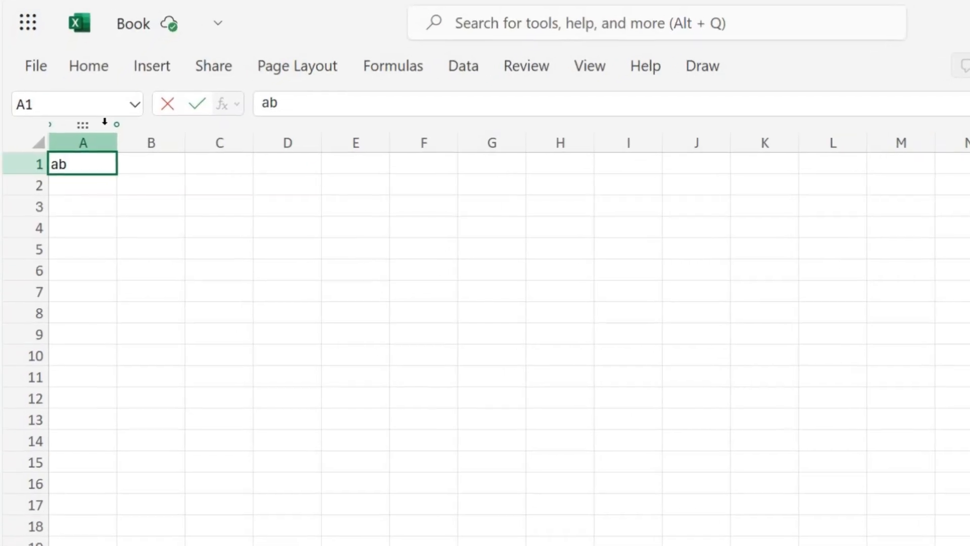
pyautogui.press('Return')
pyautogui.click(83, 163)
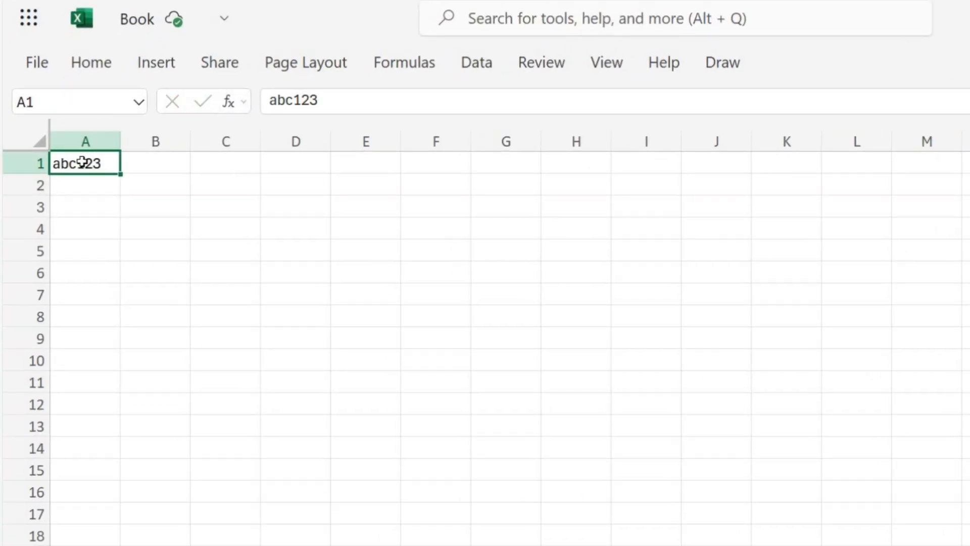
pyautogui.press('Tab')
pyautogui.click(90, 187)
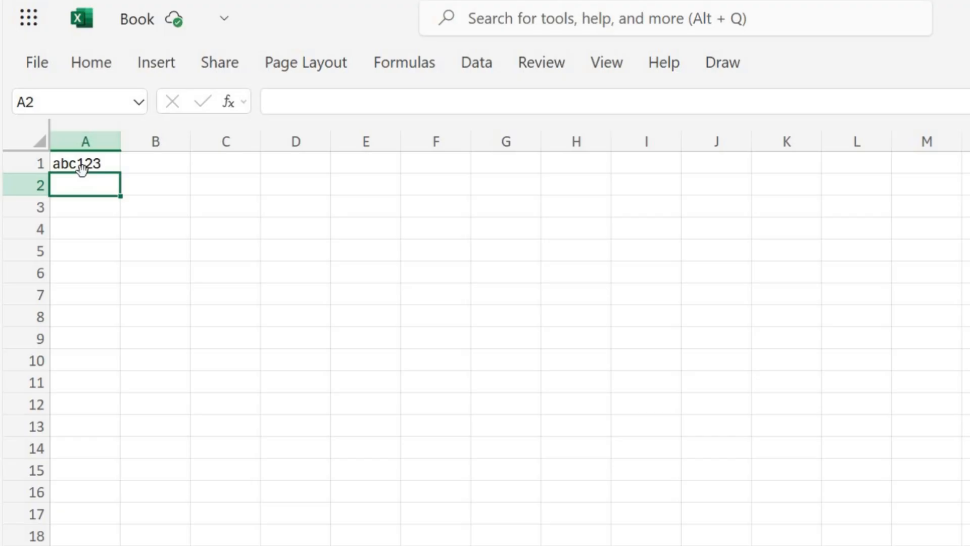
# Step: Edit the text directly in cell A1 so that it reads abc1234c
pyautogui.doubleClick(81, 168)
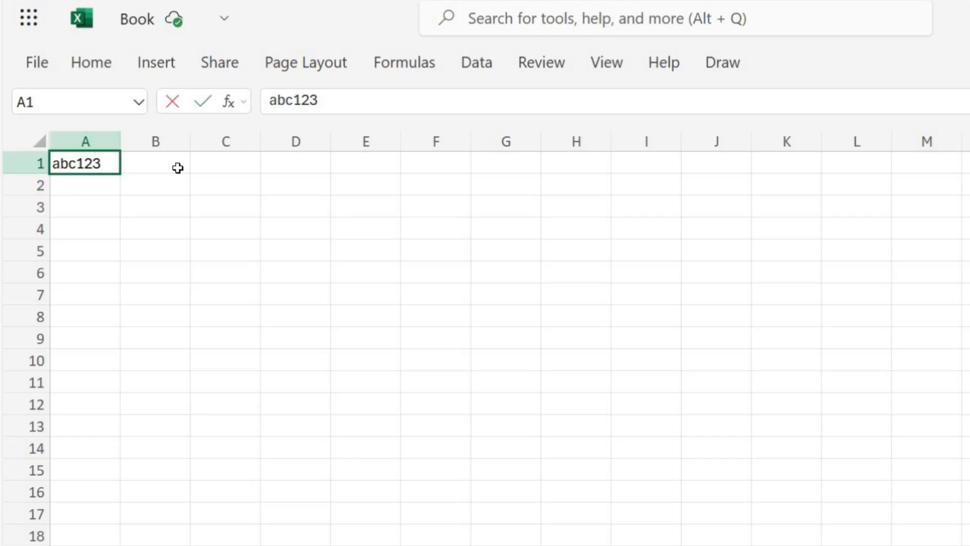
pyautogui.write('=')
pyautogui.press('BackSpace')
pyautogui.write('4c')
pyautogui.click(116, 213)
pyautogui.click(83, 162)
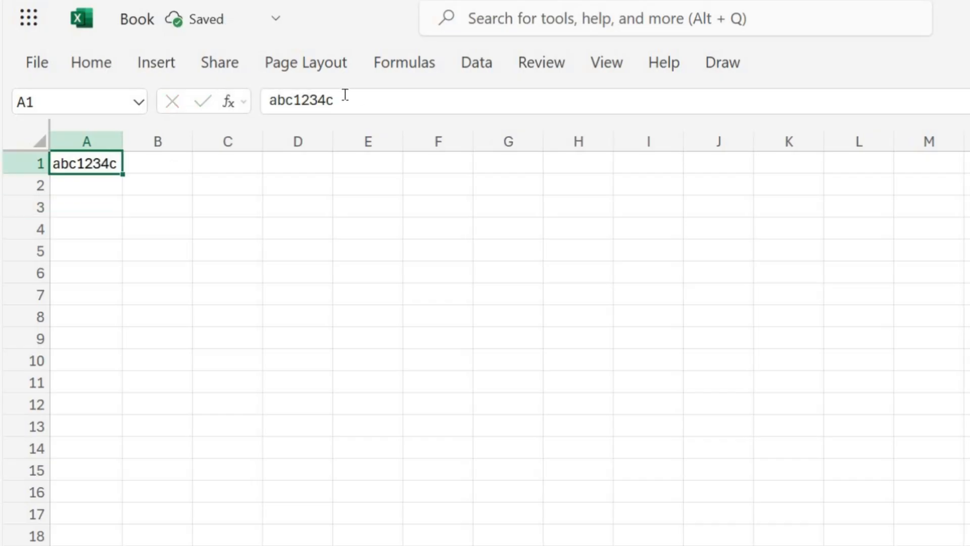
# Step: Remove the last two characters of A1 in the formula bar so the text reads abc123
pyautogui.click(345, 95)
pyautogui.press('BackSpace')
pyautogui.press('BackSpace')
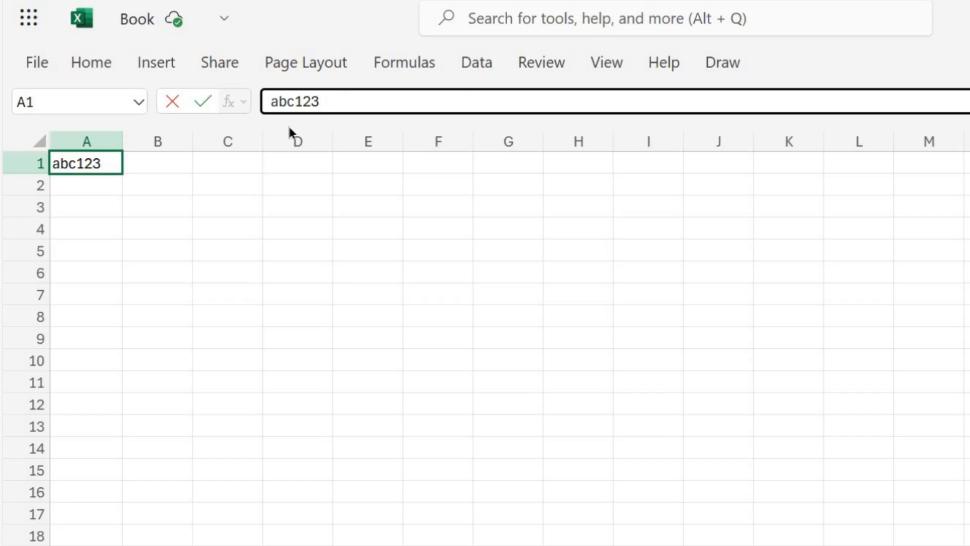
pyautogui.click(79, 194)
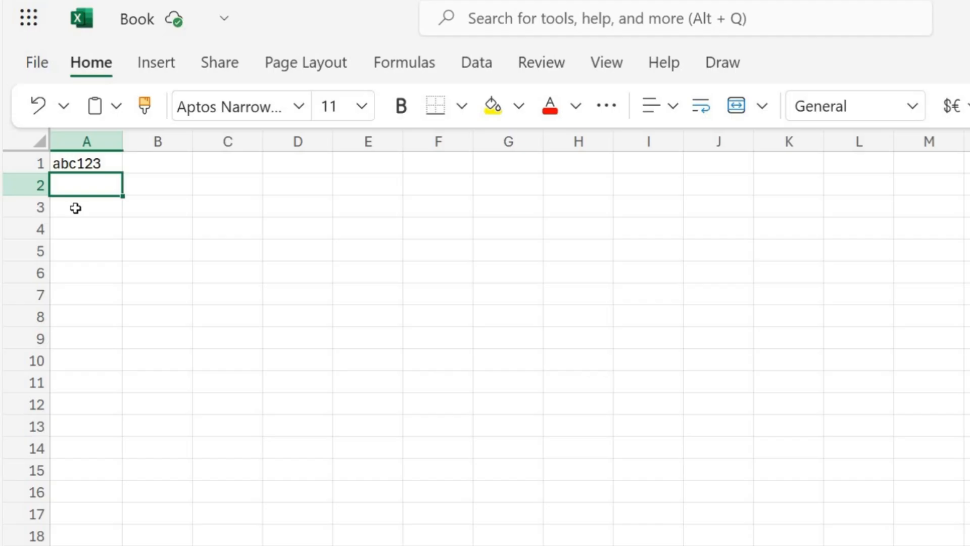
# Step: Look at the insert options for row 2, and insert one column to the left of column A
pyautogui.rightClick(31, 187)
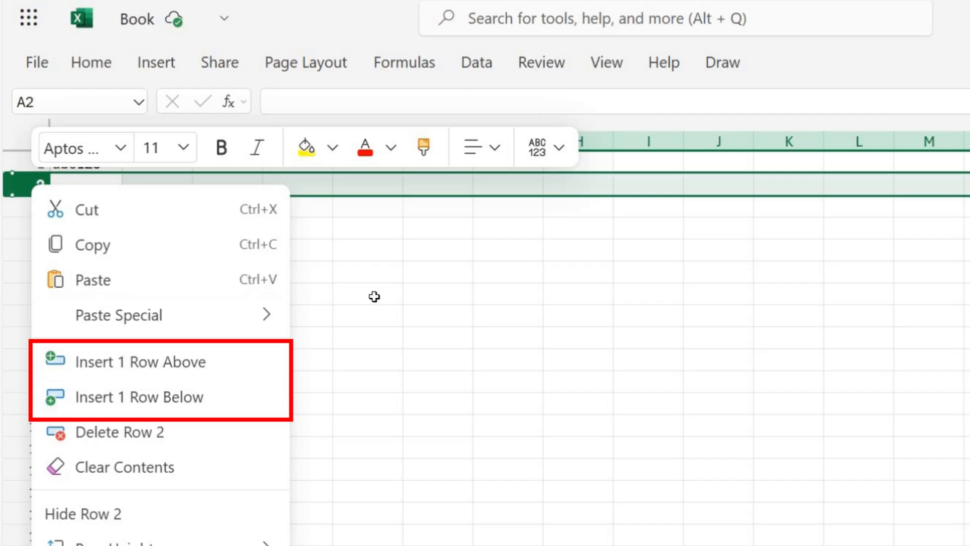
pyautogui.press('Escape')
pyautogui.click(93, 147)
pyautogui.rightClick(93, 150)
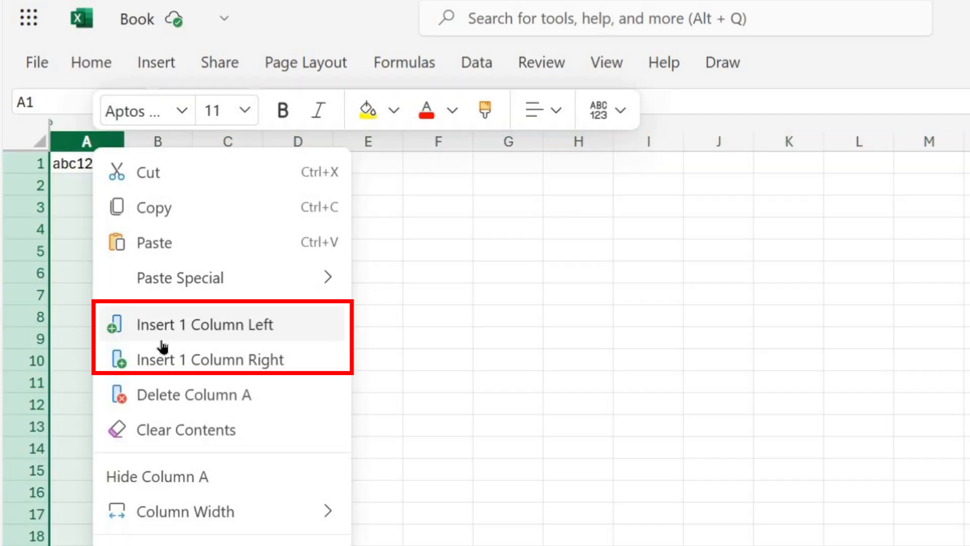
pyautogui.click(169, 335)
pyautogui.click(180, 304)
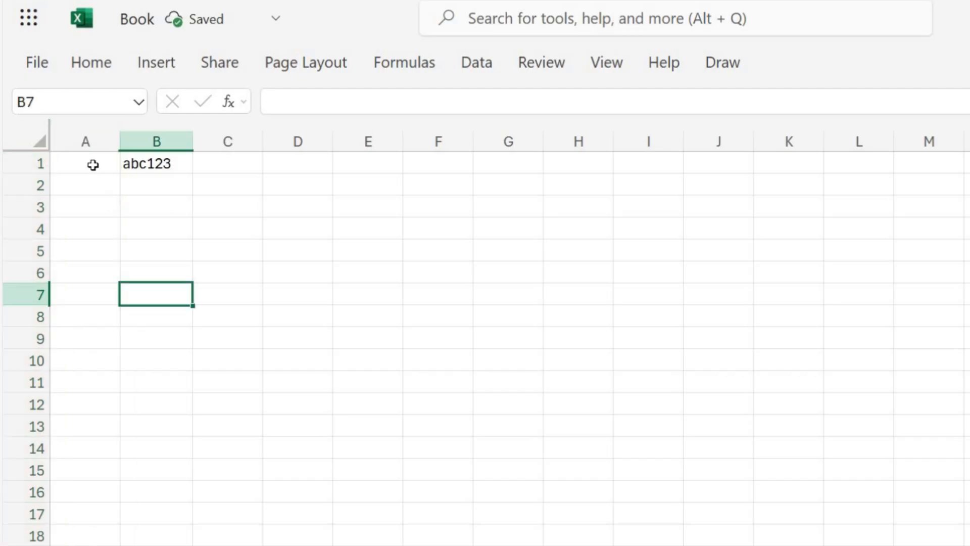
# Step: Delete the empty column A
pyautogui.click(90, 161)
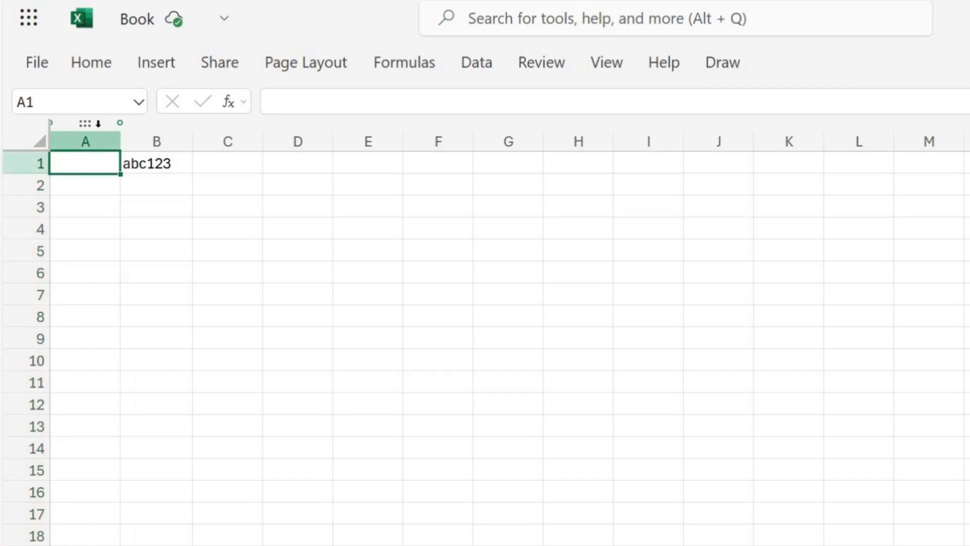
pyautogui.click(90, 143)
pyautogui.rightClick(90, 144)
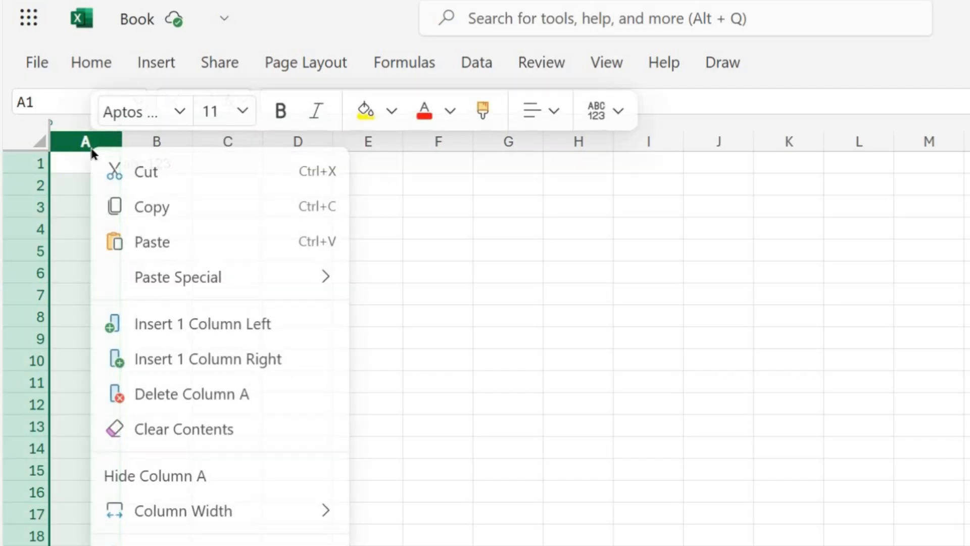
pyautogui.click(181, 394)
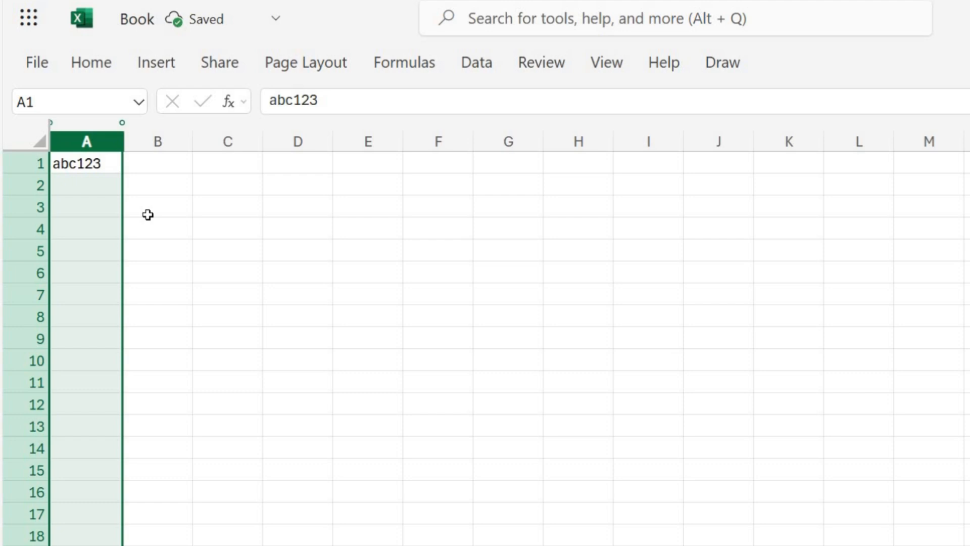
pyautogui.click(147, 215)
# Step: Autofill the abc123 series from A1 down through A10 and undo the fill
pyautogui.click(79, 167)
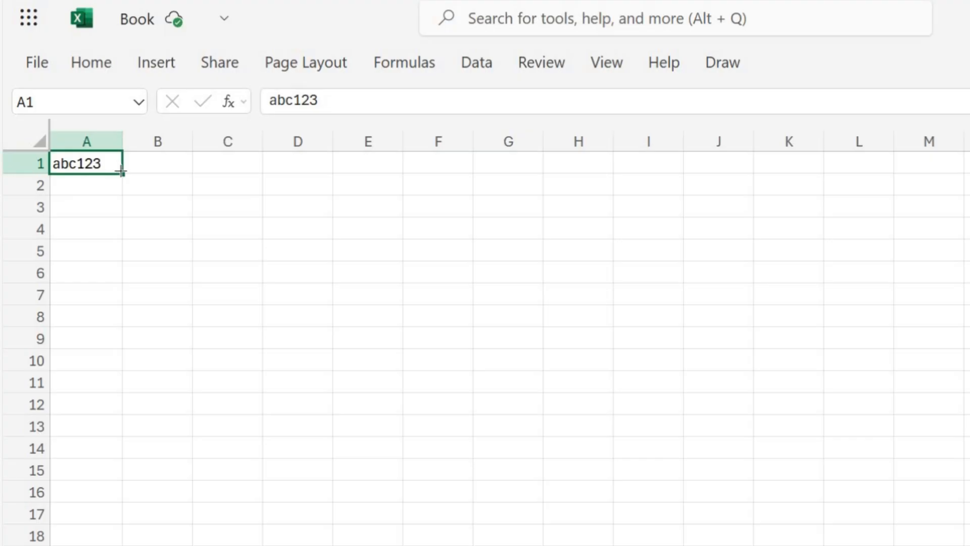
pyautogui.moveTo(121, 172); pyautogui.dragTo(97, 358)
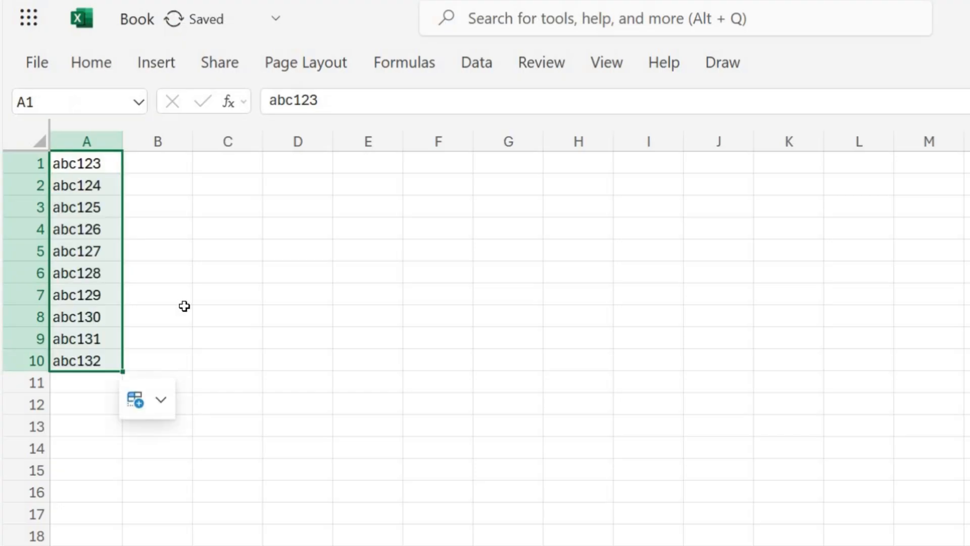
pyautogui.hotkey('ctrl', 'z')
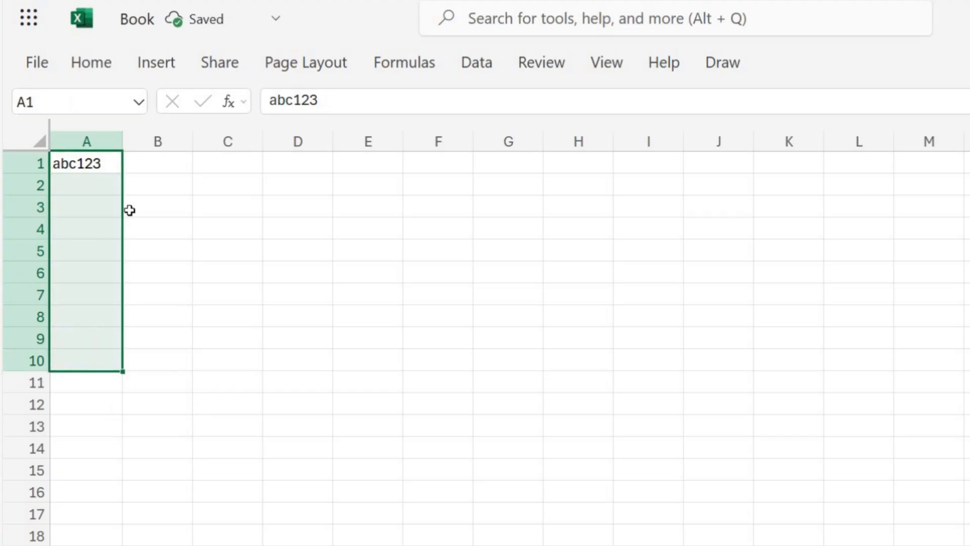
# Step: Remove the digits from the text in cell A1 so that it reads abc
pyautogui.doubleClick(110, 165)
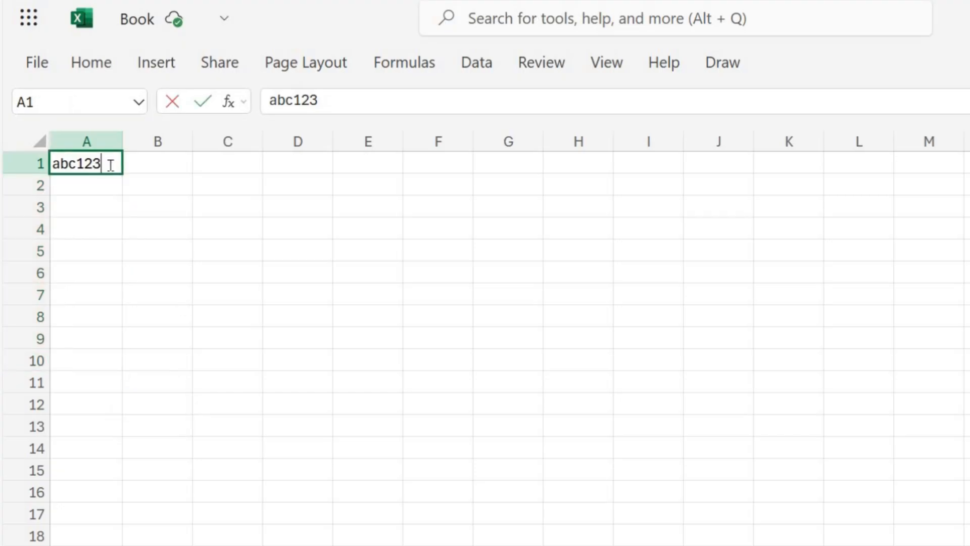
pyautogui.press('BackSpace')
pyautogui.press('BackSpace')
pyautogui.press('BackSpace')
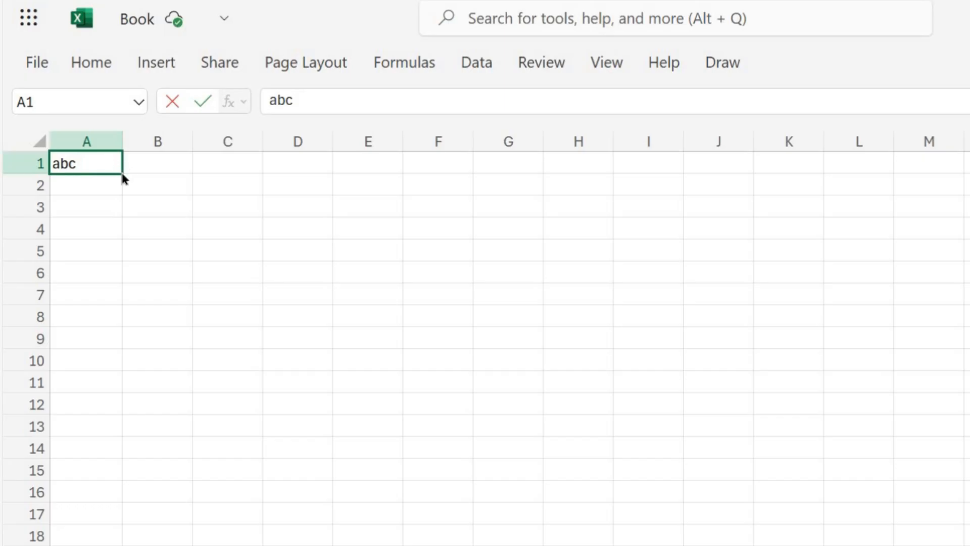
pyautogui.click(102, 199)
# Step: Autofill the text abc from A1 down through A10
pyautogui.click(103, 164)
pyautogui.moveTo(122, 173); pyautogui.dragTo(95, 365)
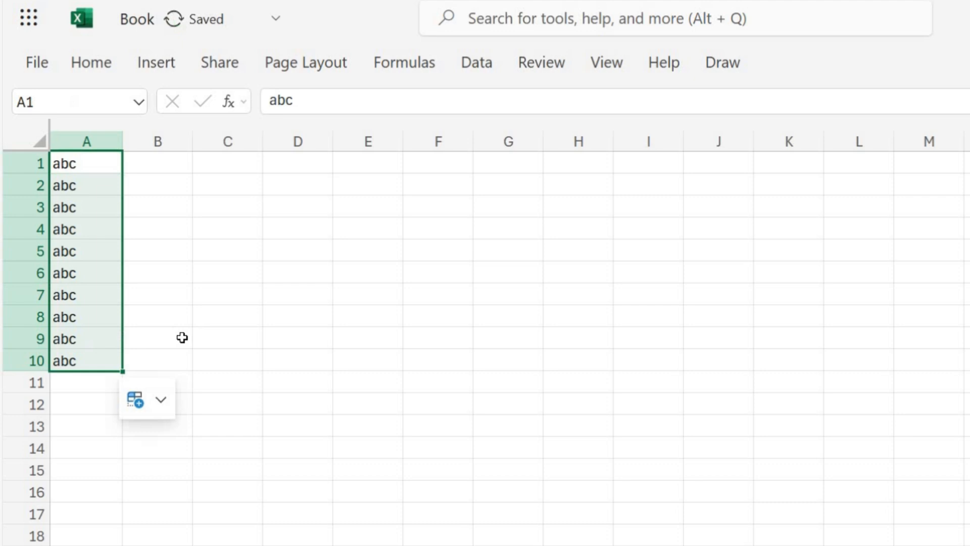
pyautogui.click(182, 308)
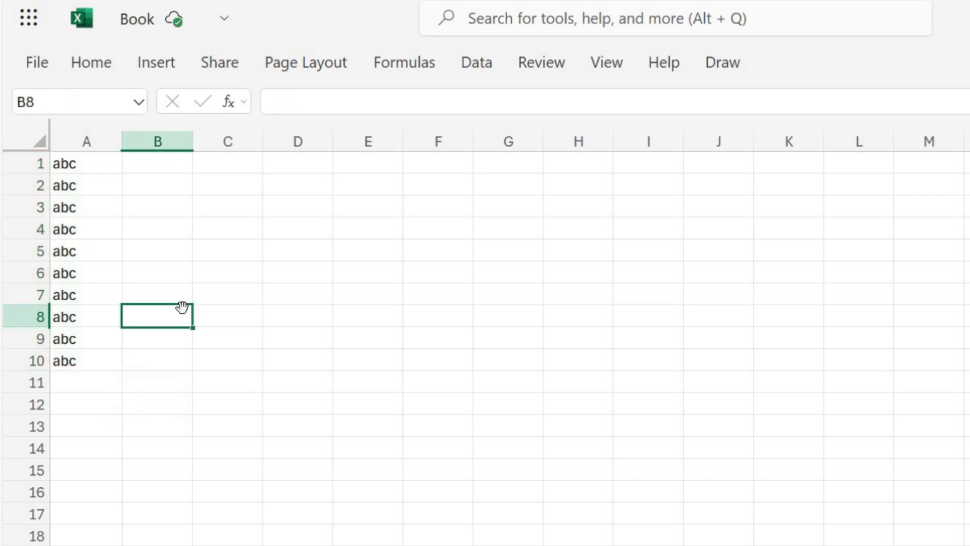
# Step: Enter 1 in B1 and 2 in B2, and autofill the number series down through B10
pyautogui.click(154, 164)
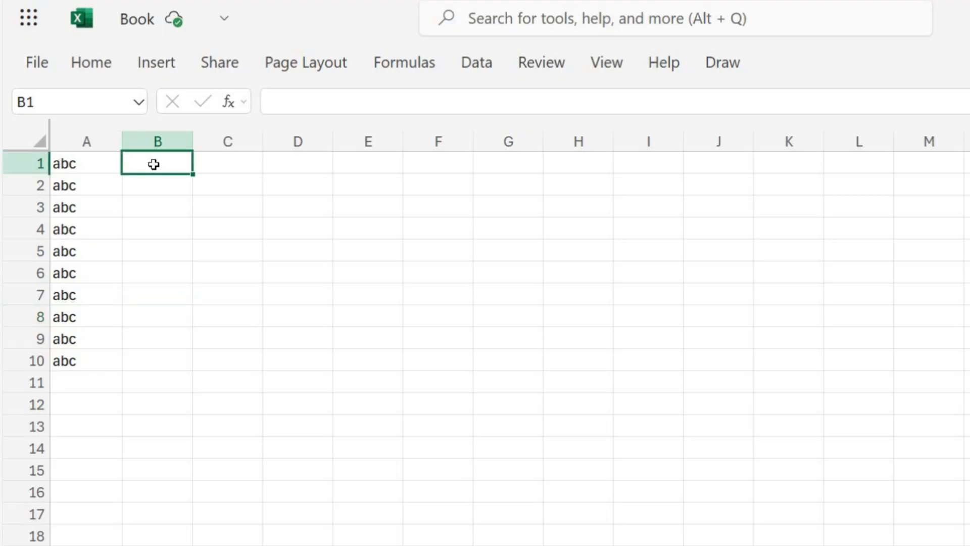
pyautogui.write('1')
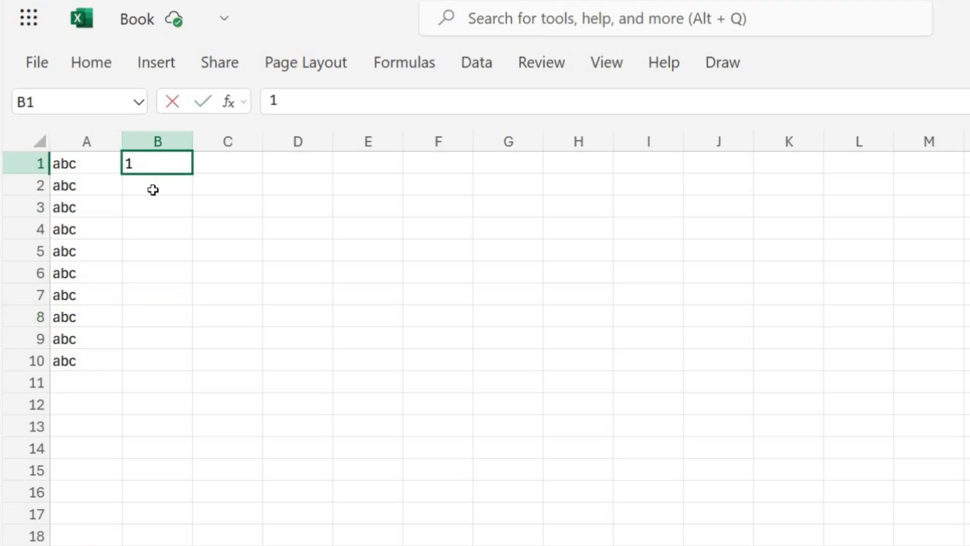
pyautogui.press('Return')
pyautogui.write('2')
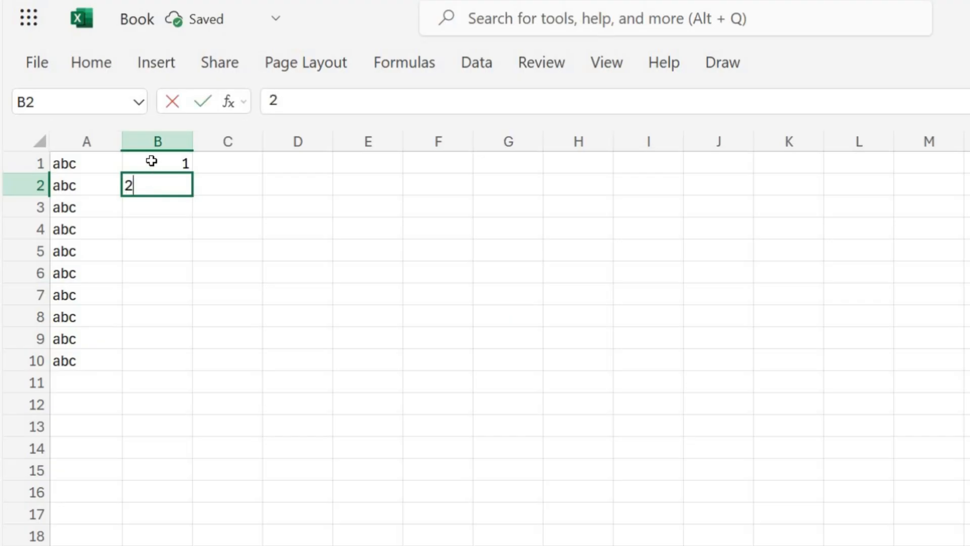
pyautogui.click(154, 169)
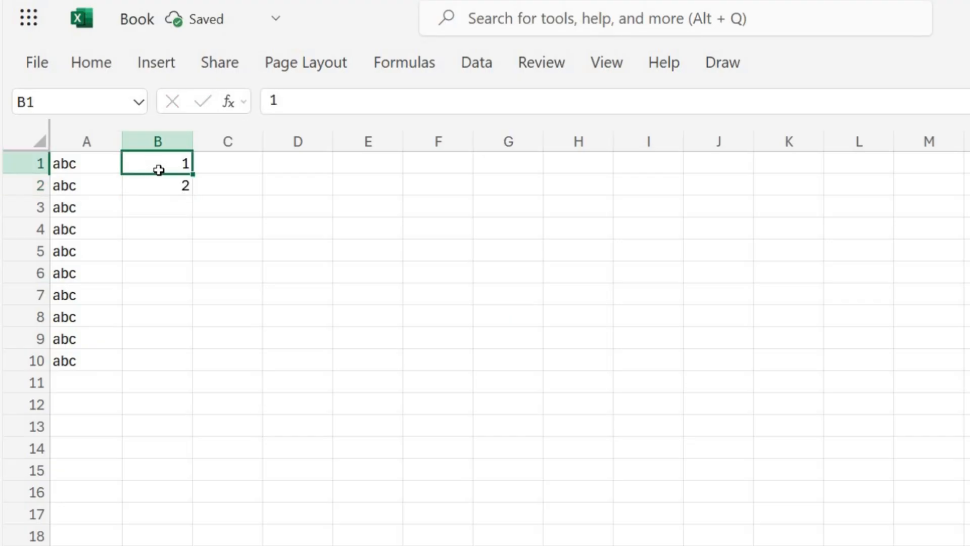
pyautogui.moveTo(159, 193); pyautogui.dragTo(173, 364)
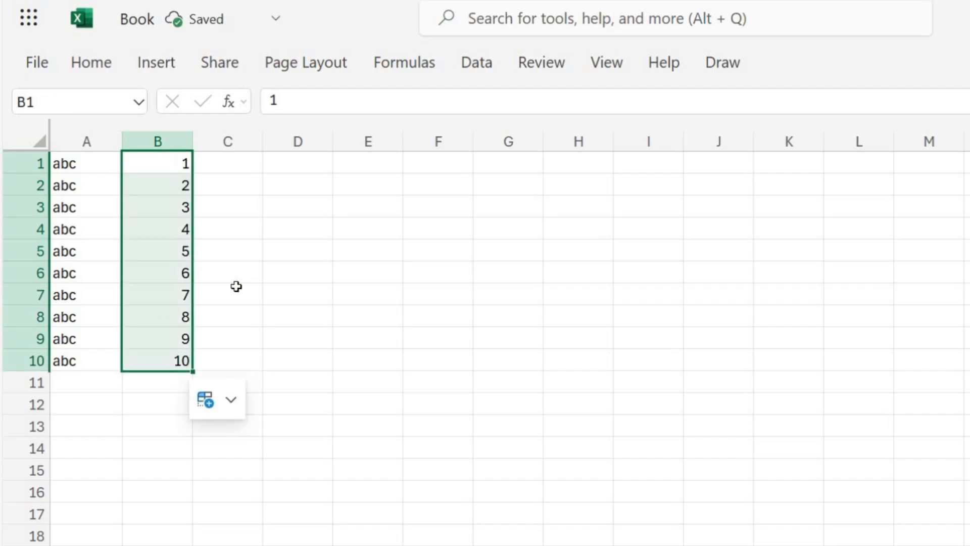
# Step: Enter 1/12025 in C1, Monday in D1 and January in E1
pyautogui.click(227, 163)
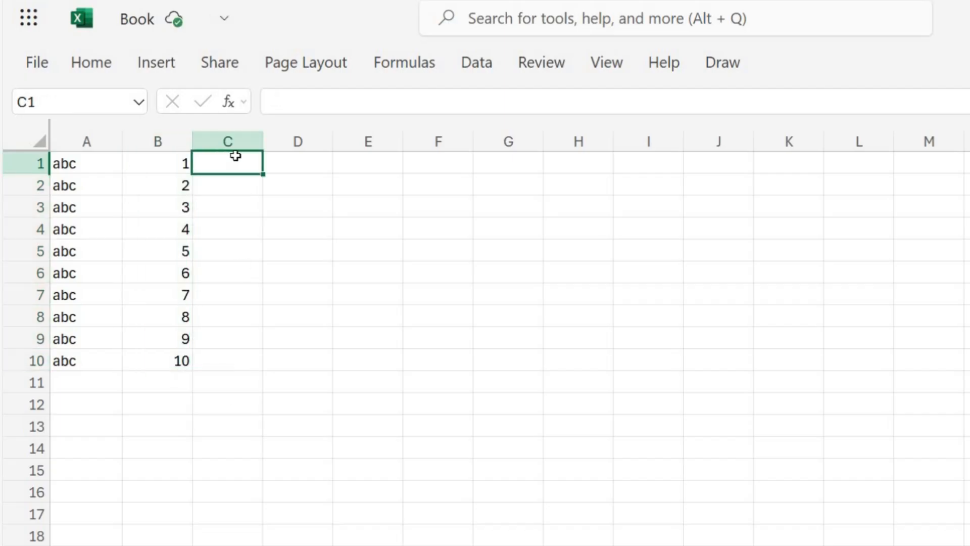
pyautogui.write('1/12025')
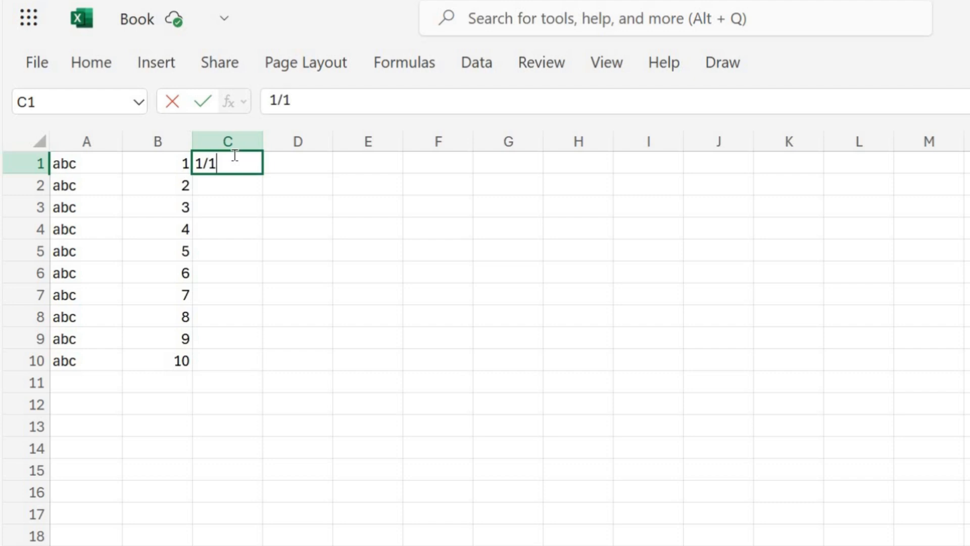
pyautogui.click(296, 167)
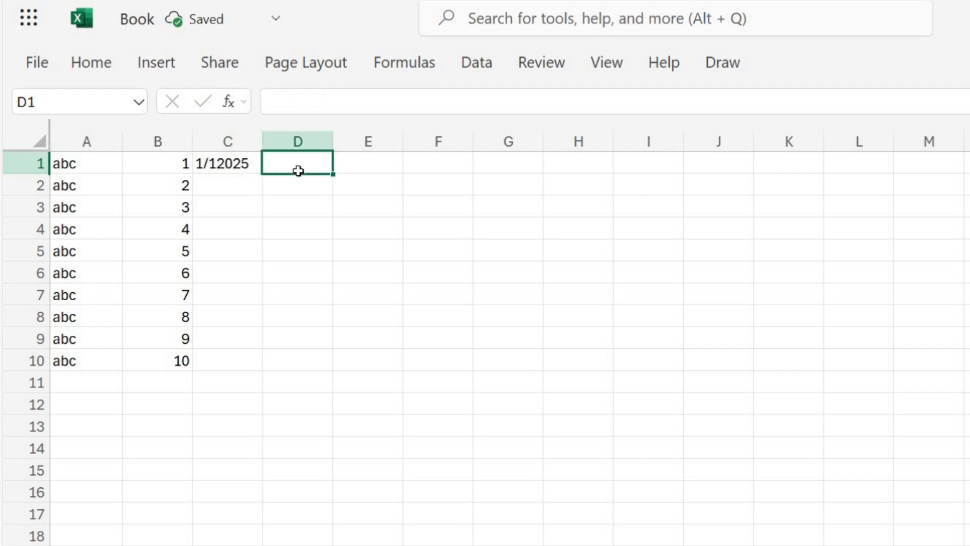
pyautogui.write('Monday')
pyautogui.click(364, 165)
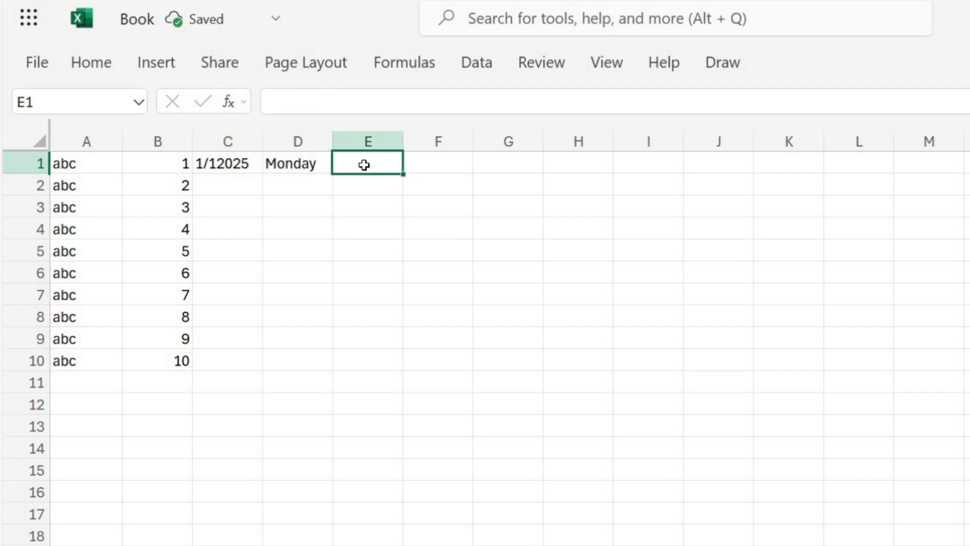
pyautogui.write('January')
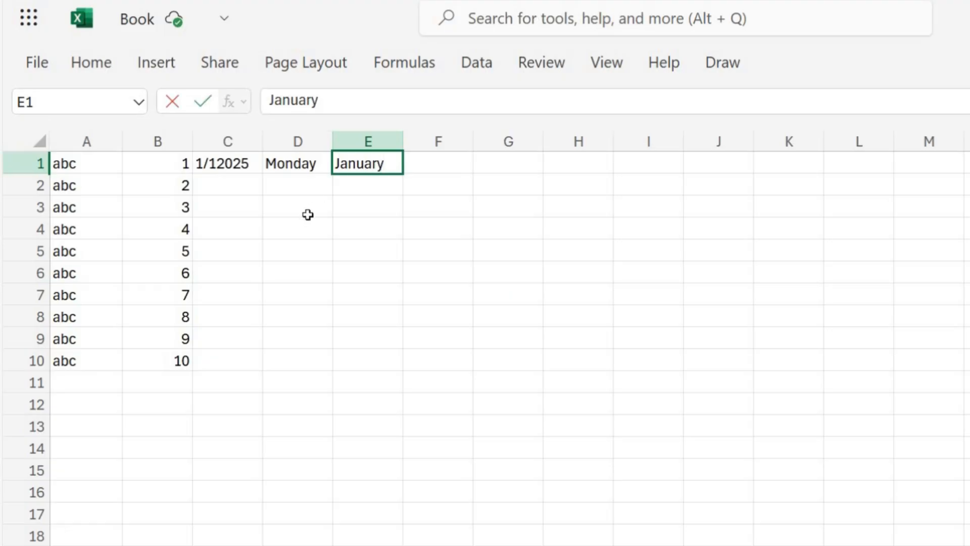
pyautogui.click(304, 212)
# Step: Select C1 to E1 together and autofill all three series down through row 10
pyautogui.click(242, 166)
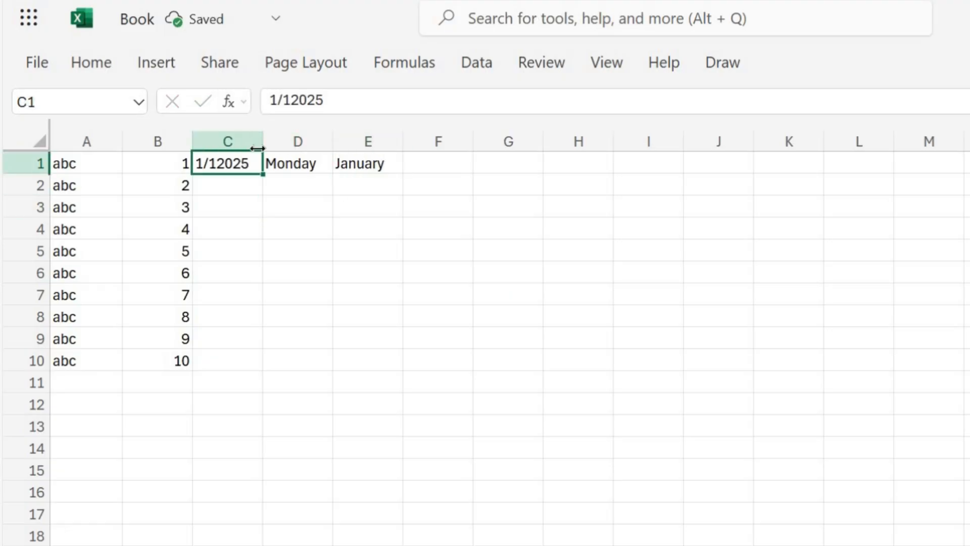
pyautogui.moveTo(243, 165); pyautogui.dragTo(378, 369)
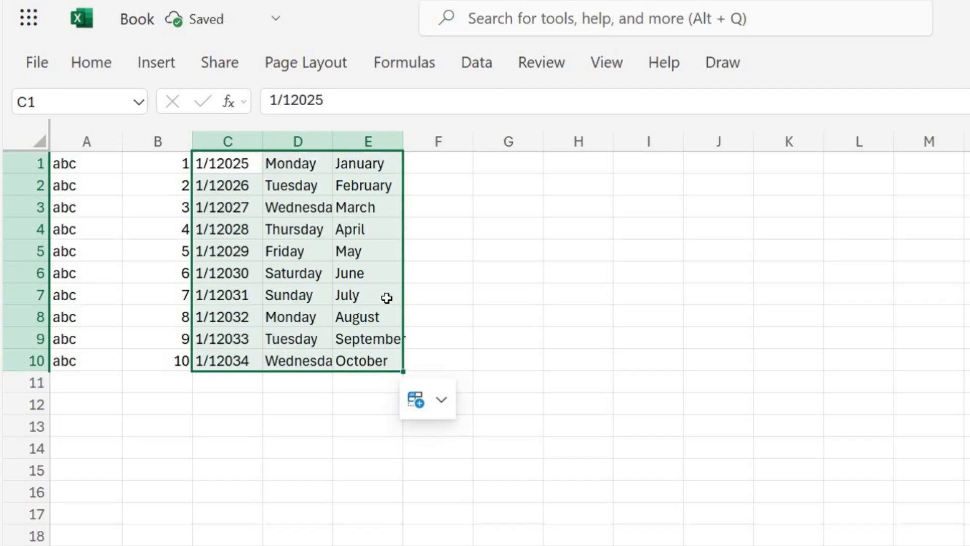